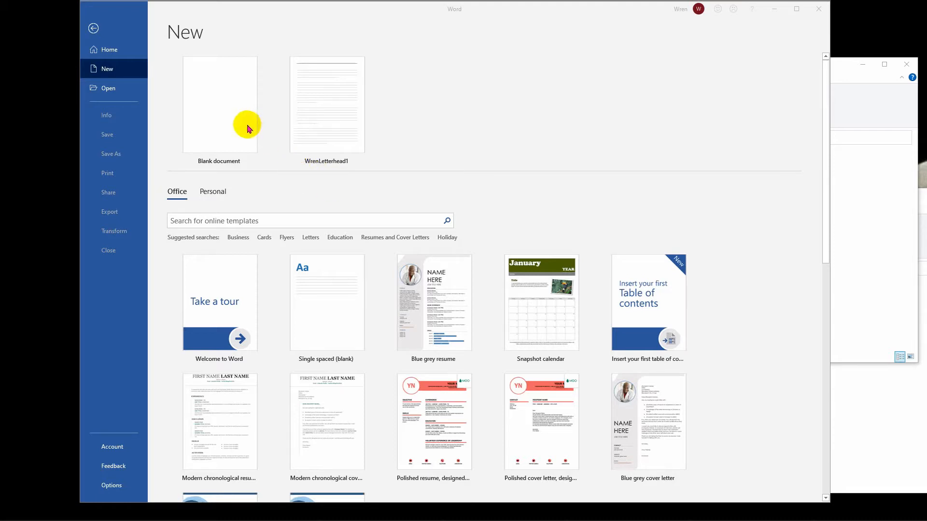
Create a new blank document and set its font size to 12
{"action": "left_click", "coordinate": [227, 122]}
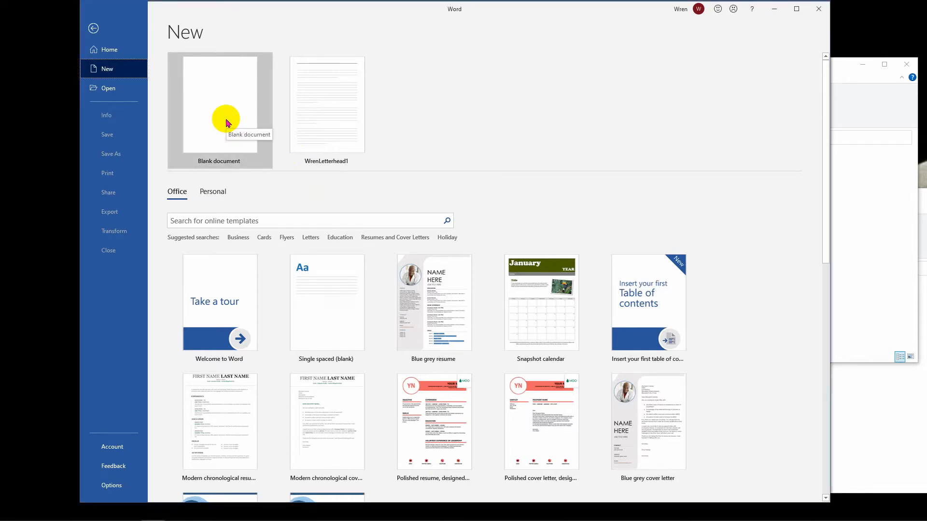
{"action": "left_click", "coordinate": [227, 123]}
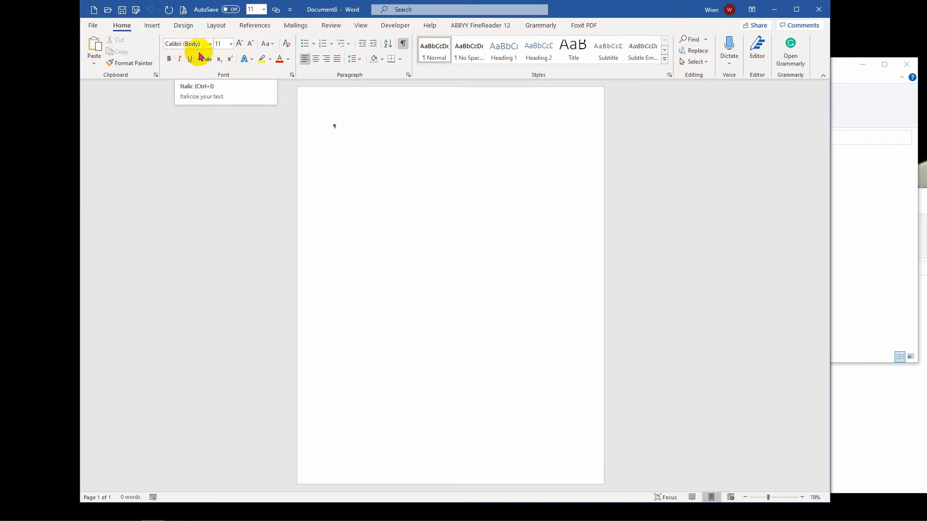
{"action": "left_click", "coordinate": [231, 44]}
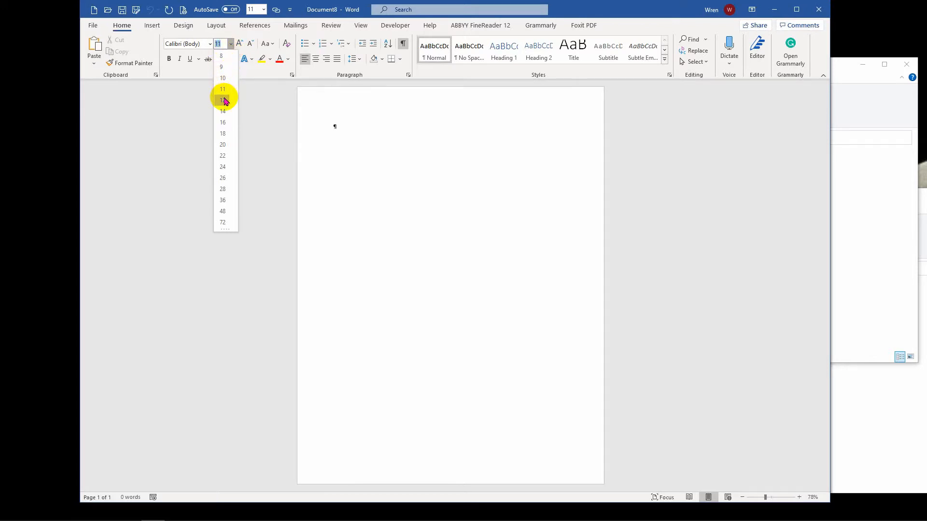
{"action": "left_click", "coordinate": [224, 100]}
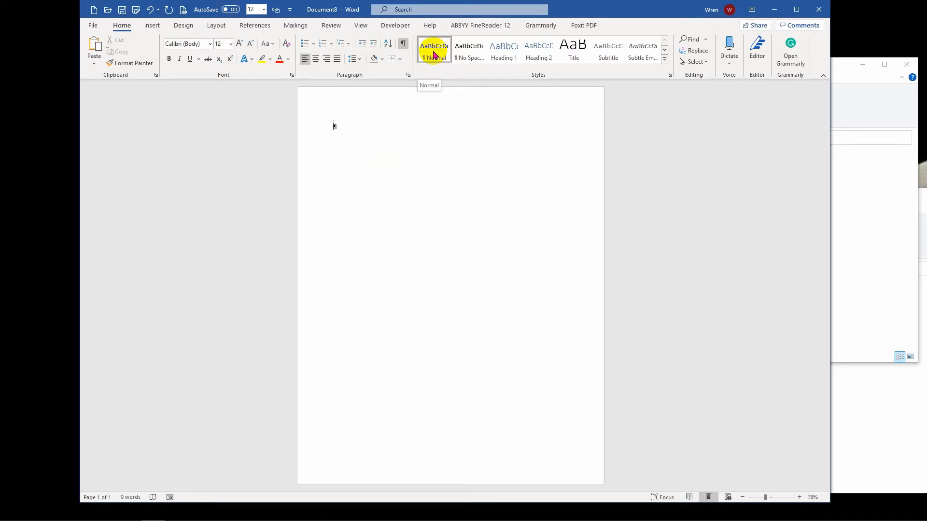
Modify the Normal style to 12 pt font size, applying it to new documents based on this template
{"action": "right_click", "coordinate": [434, 55]}
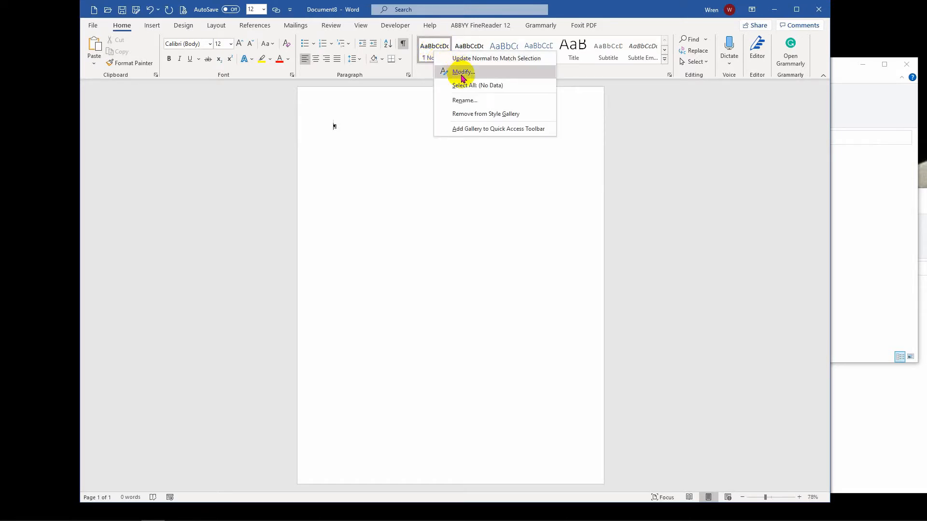
{"action": "left_click", "coordinate": [462, 73]}
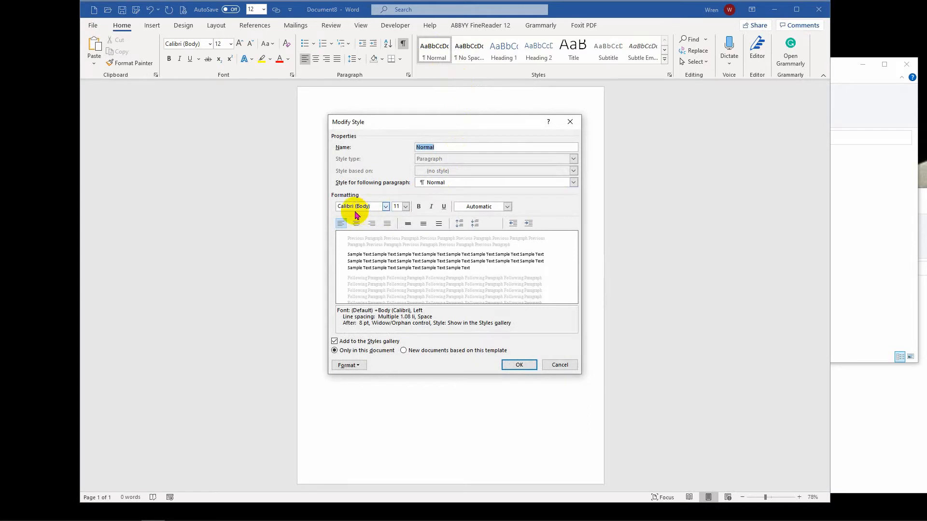
{"action": "left_click", "coordinate": [405, 206]}
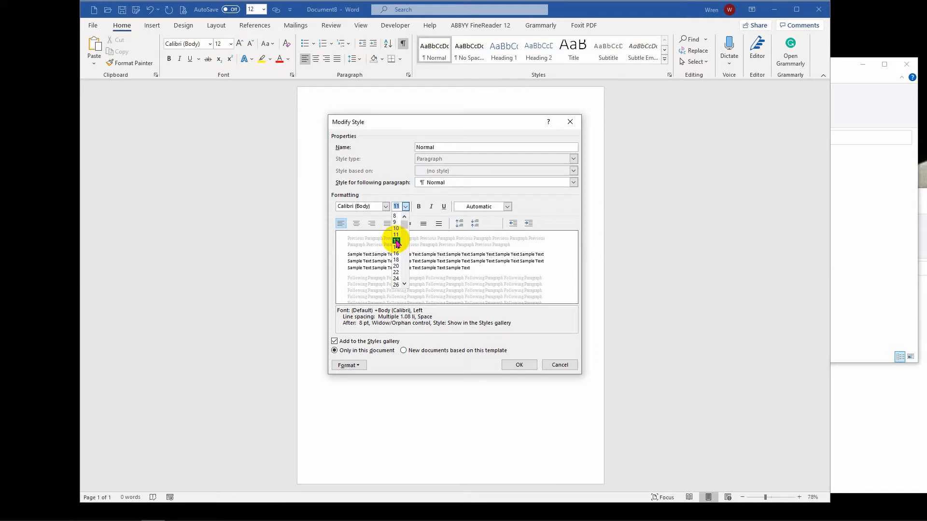
{"action": "left_click", "coordinate": [397, 241]}
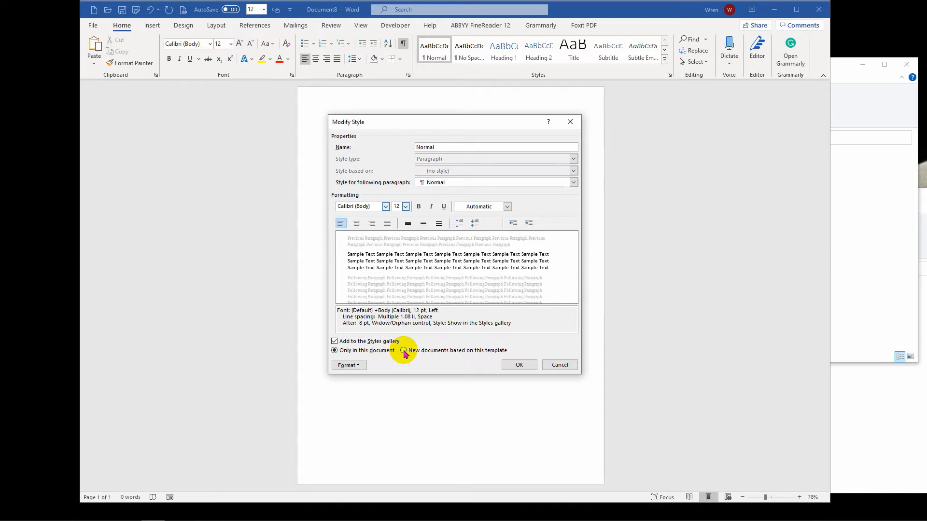
{"action": "left_click", "coordinate": [403, 351]}
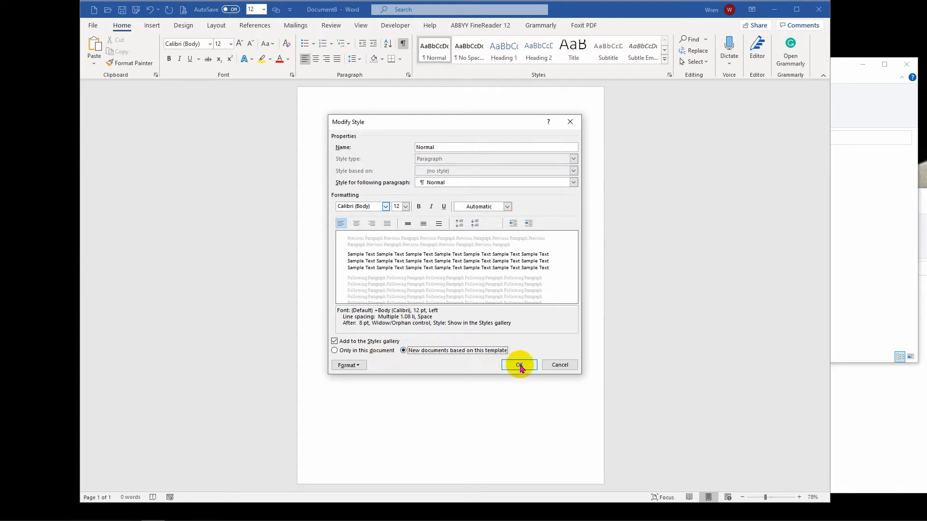
{"action": "left_click", "coordinate": [519, 366]}
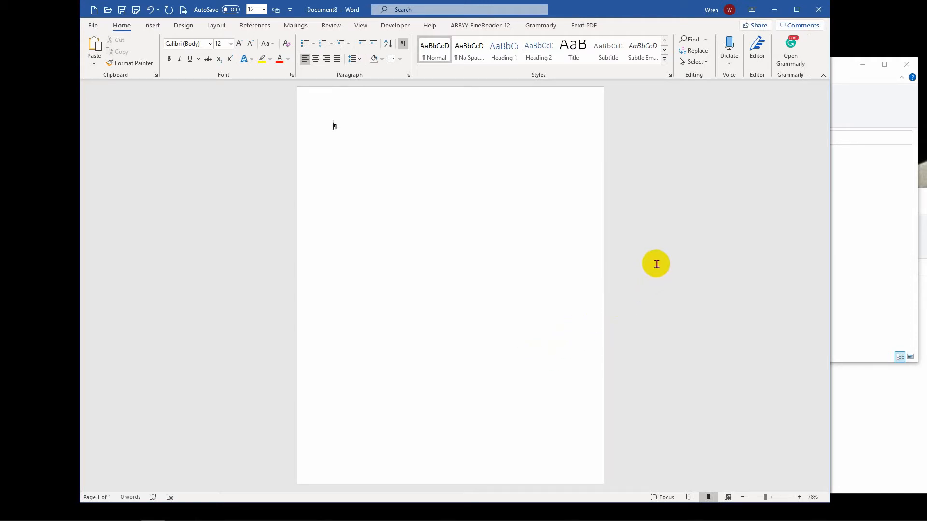
Examine the Normal.dotm template files in the Templates folders
{"action": "left_click", "coordinate": [862, 117]}
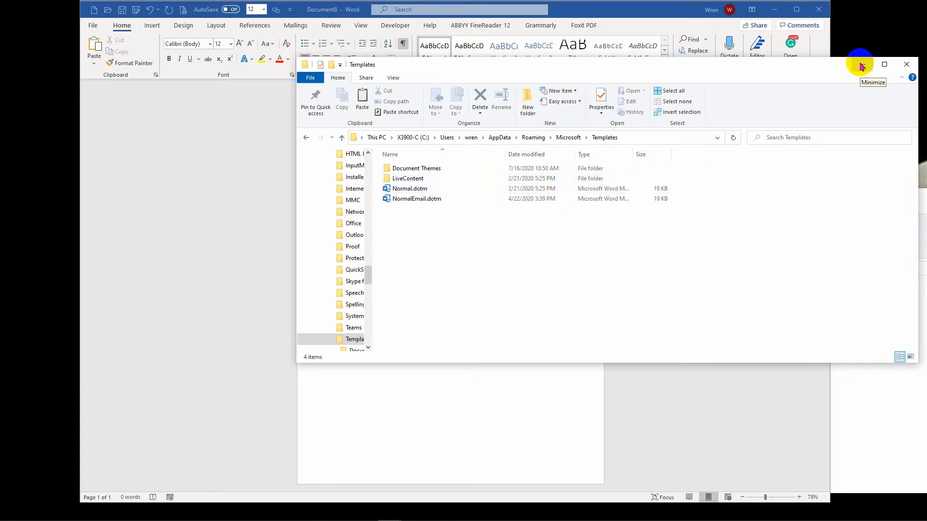
{"action": "left_click", "coordinate": [848, 388]}
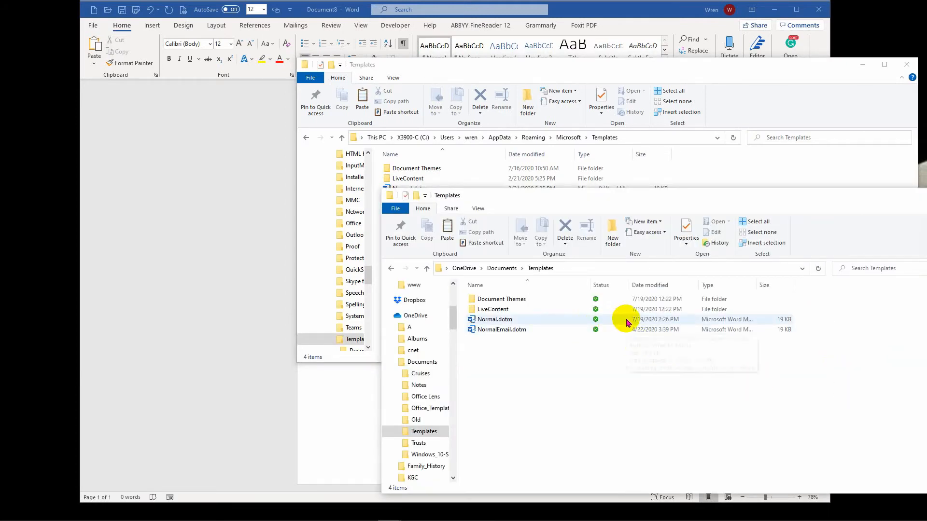
{"action": "mouse_move", "coordinate": [627, 323]}
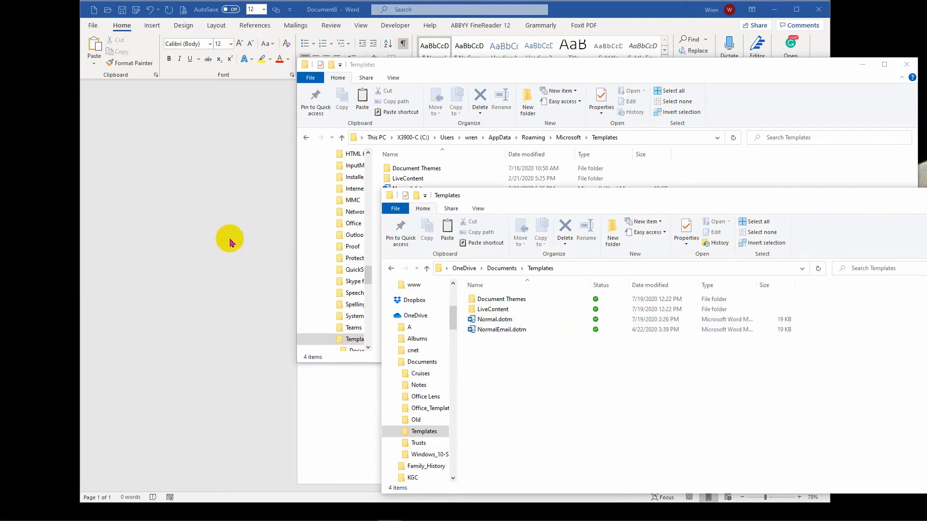
{"action": "left_click", "coordinate": [228, 237]}
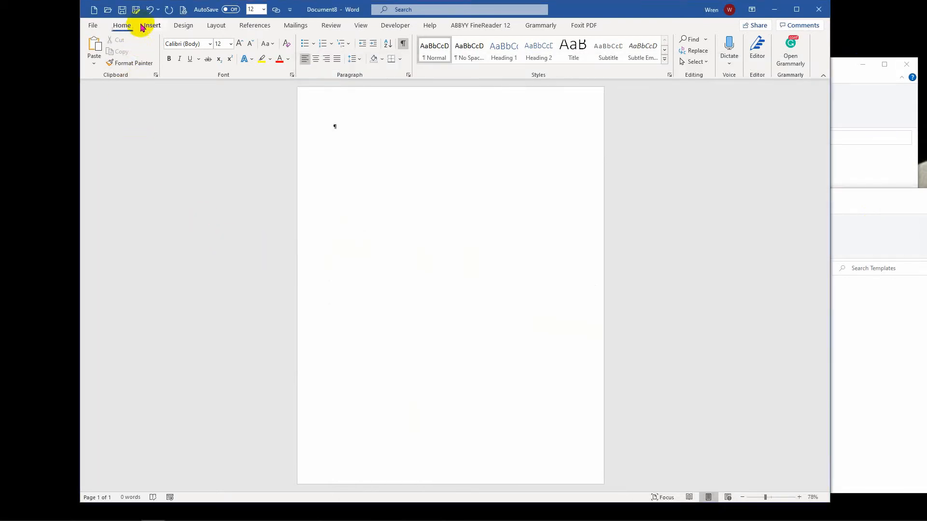
Save the document as Test
{"action": "left_click", "coordinate": [122, 10]}
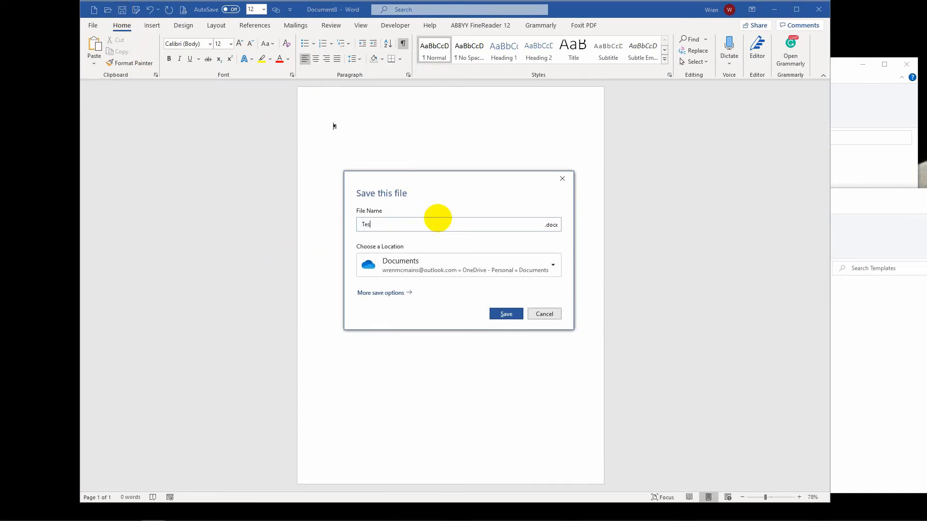
{"action": "type", "text": "Test"}
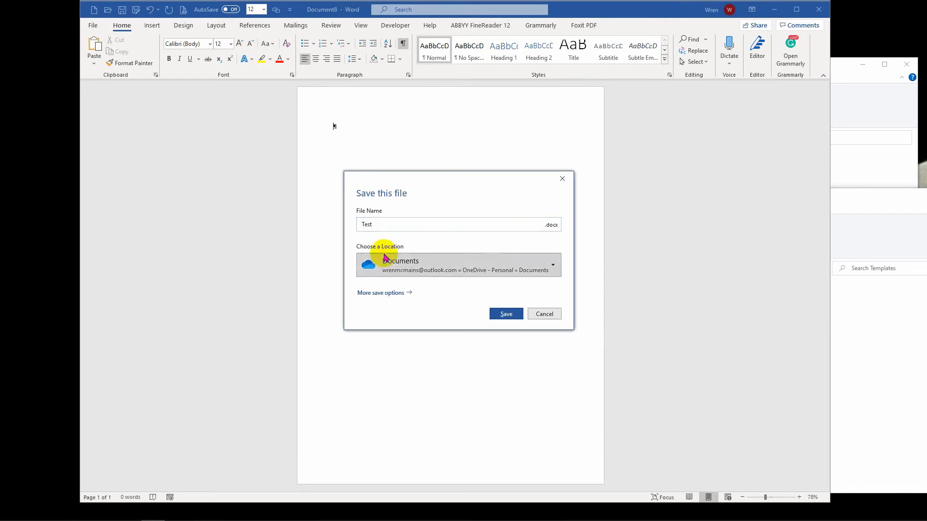
{"action": "left_click", "coordinate": [502, 314]}
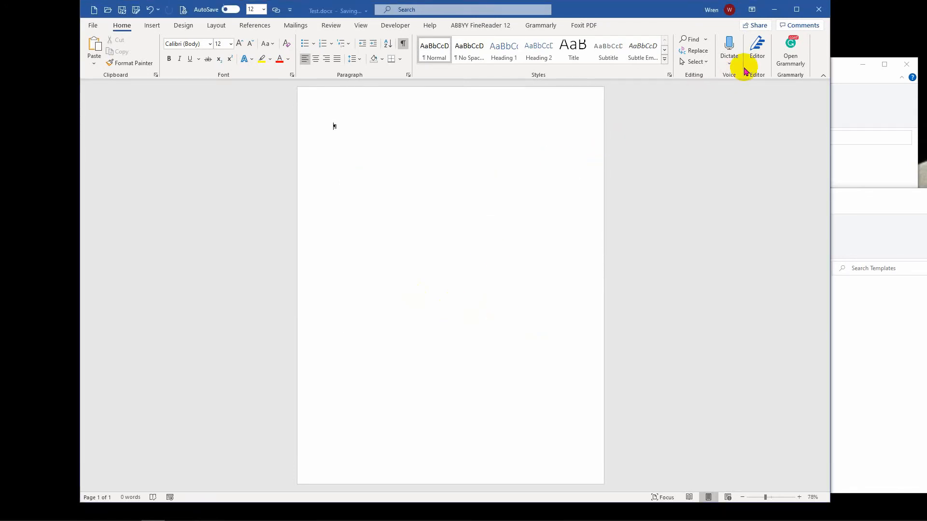
Close the Word window
{"action": "left_click", "coordinate": [804, 9]}
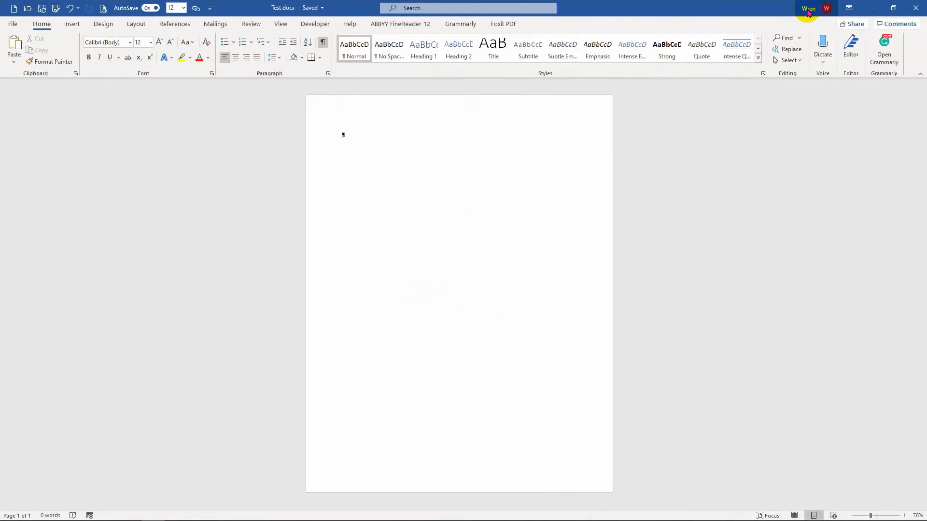
{"action": "left_click", "coordinate": [891, 7]}
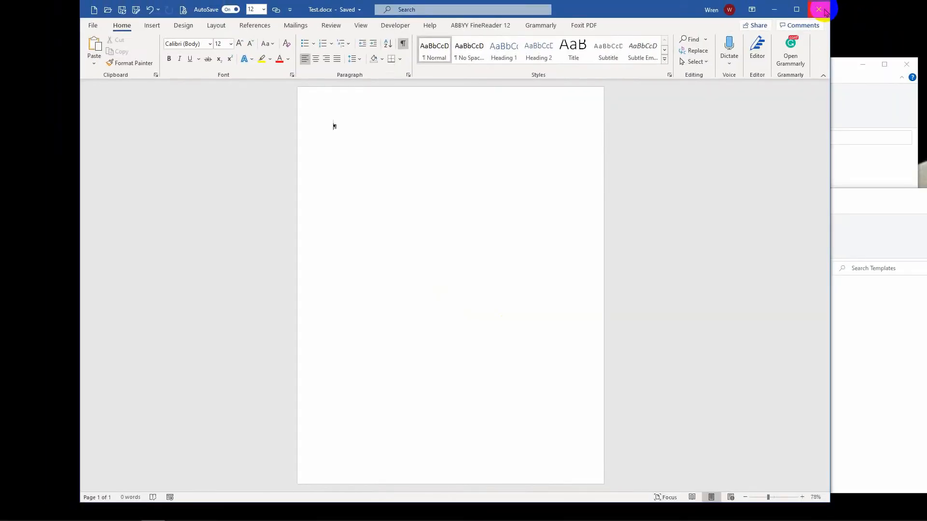
{"action": "left_click", "coordinate": [821, 10]}
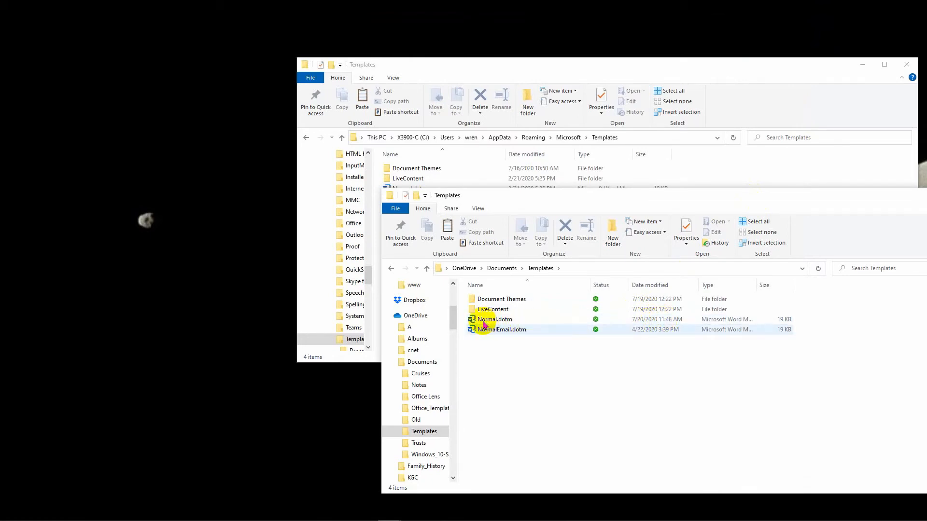
Relaunch Word and create a new blank document
{"action": "mouse_move", "coordinate": [488, 323]}
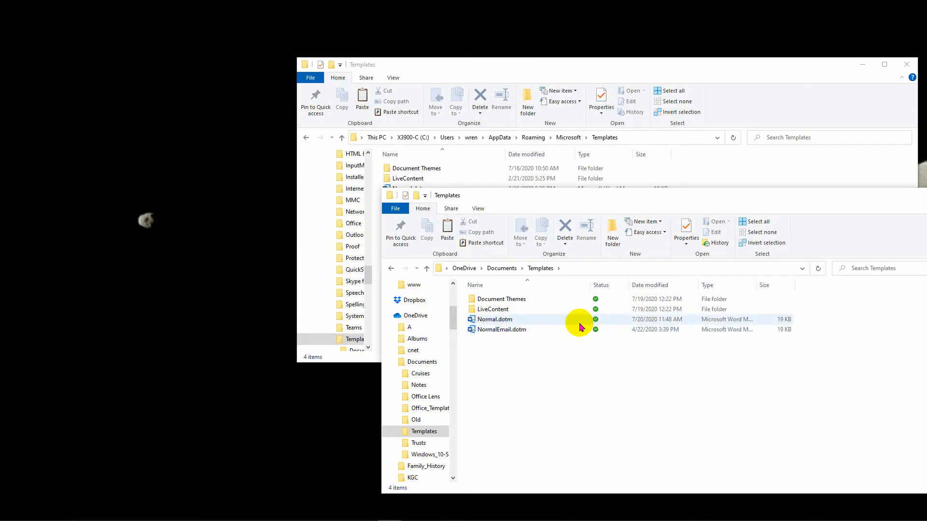
{"action": "mouse_move", "coordinate": [573, 328]}
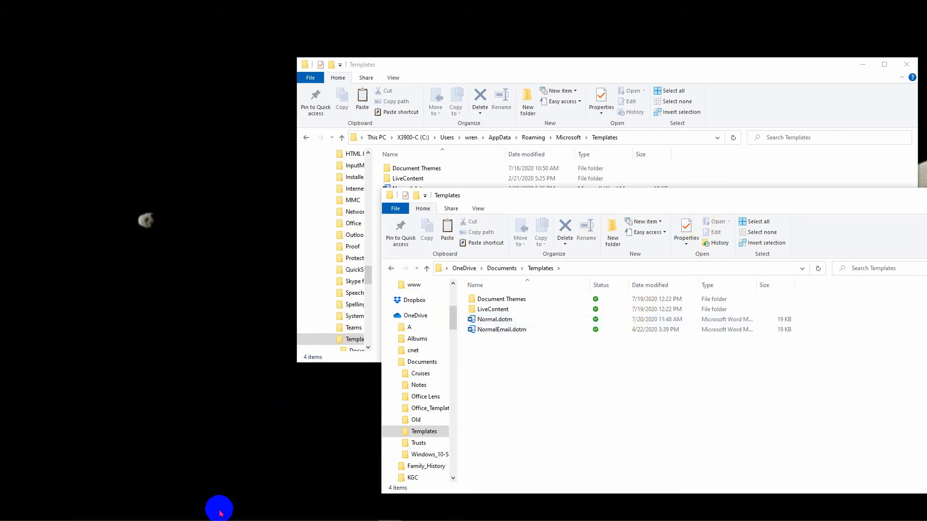
{"action": "mouse_move", "coordinate": [219, 516]}
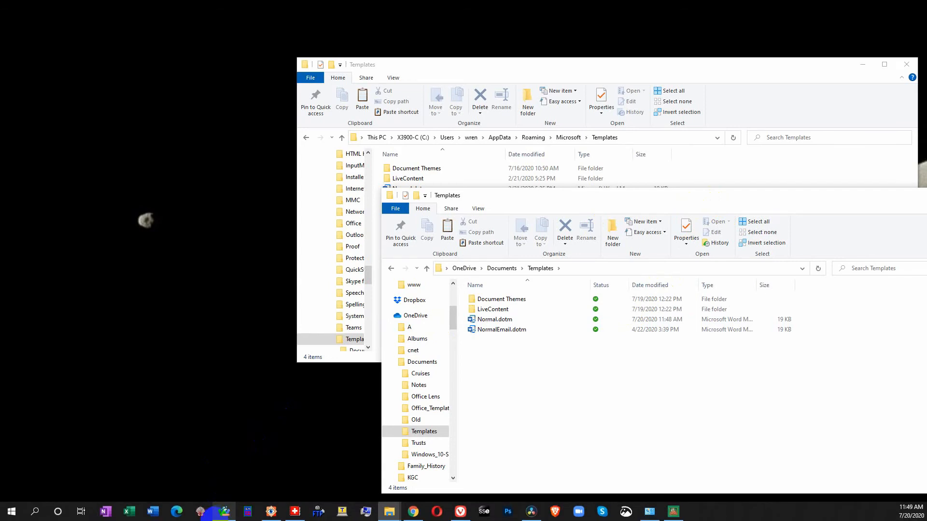
{"action": "left_click", "coordinate": [153, 512]}
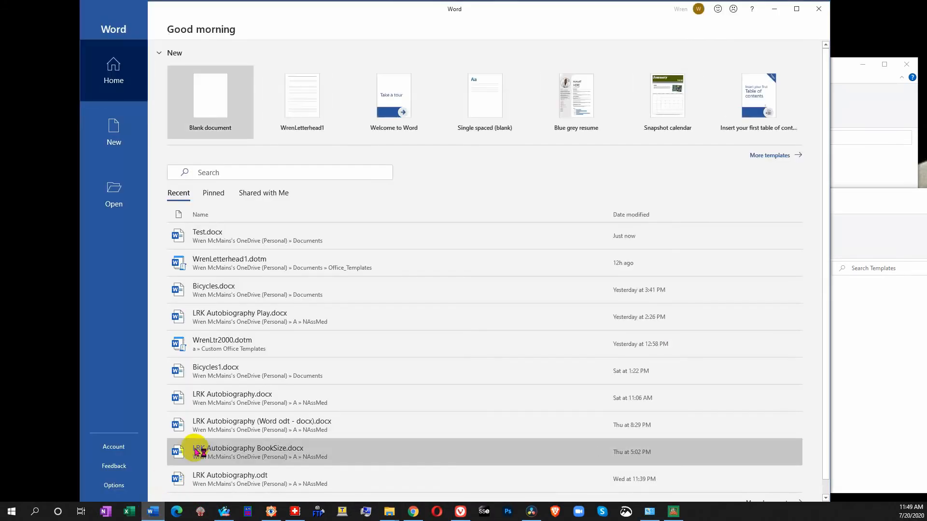
{"action": "left_click", "coordinate": [230, 117]}
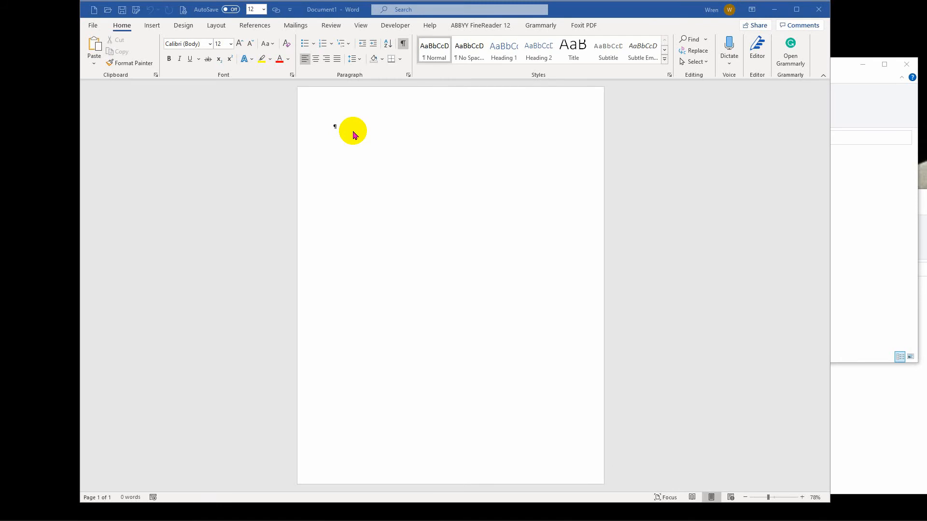
Try setting the Normal style's line spacing to Multiple 3 with no space between same-style paragraphs
{"action": "right_click", "coordinate": [440, 54]}
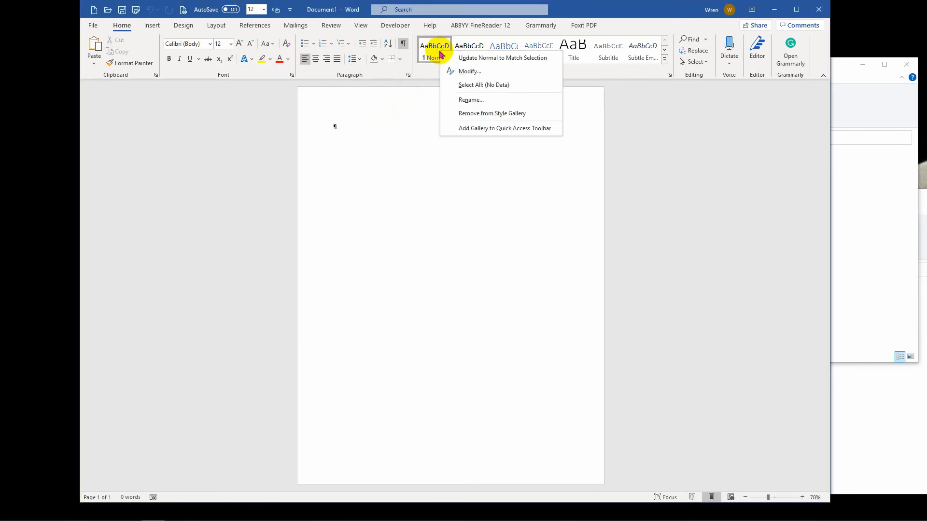
{"action": "left_click", "coordinate": [460, 71]}
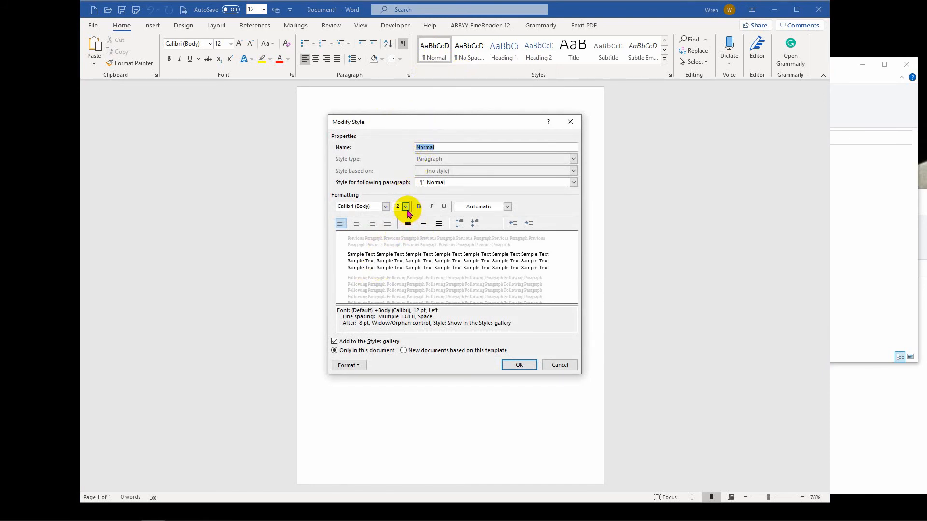
{"action": "left_click", "coordinate": [346, 366]}
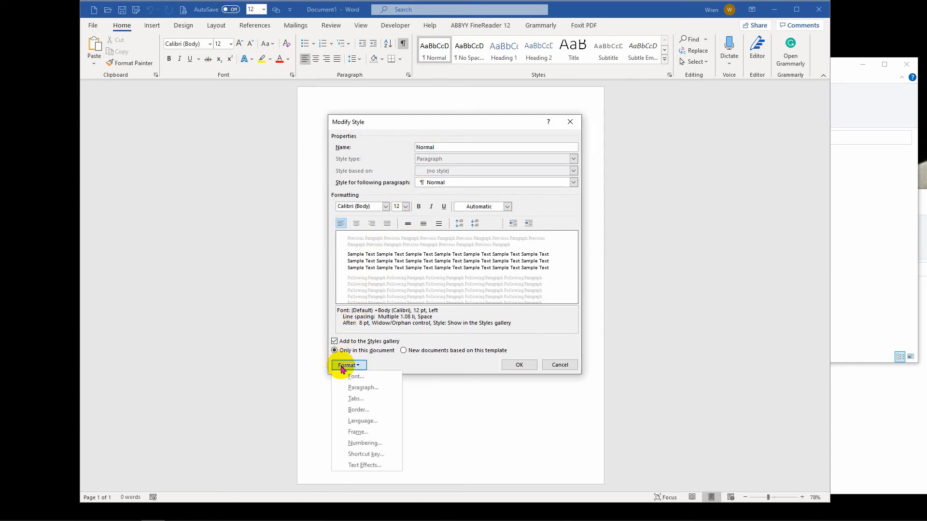
{"action": "left_click", "coordinate": [357, 387]}
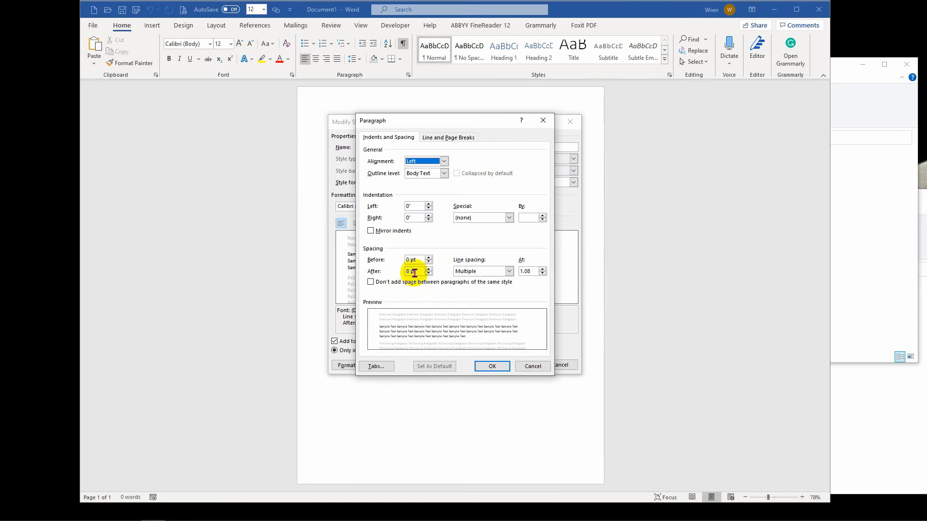
{"action": "left_click", "coordinate": [509, 271]}
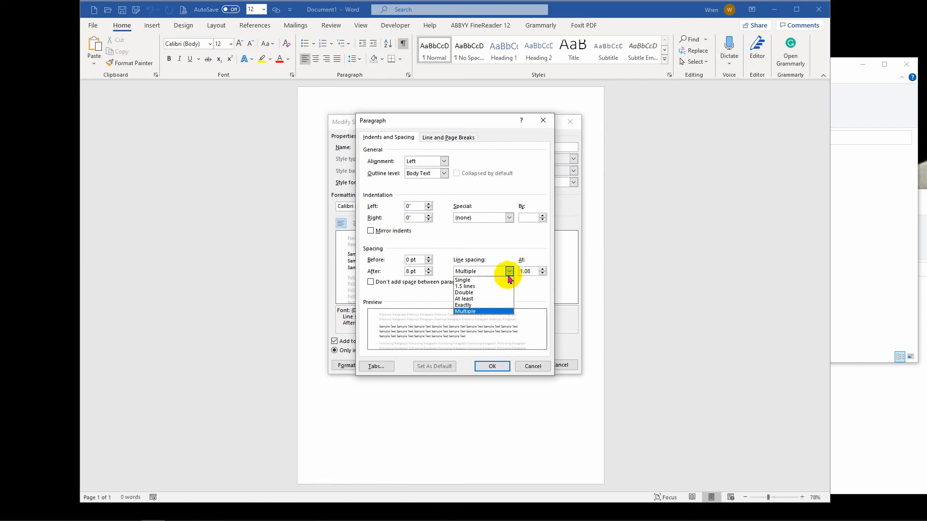
{"action": "left_click", "coordinate": [474, 314]}
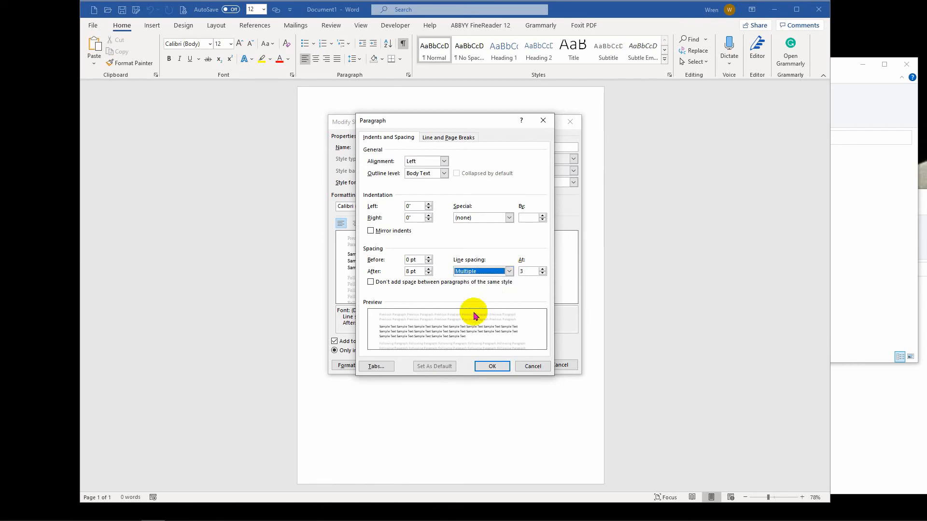
{"action": "left_click", "coordinate": [503, 283]}
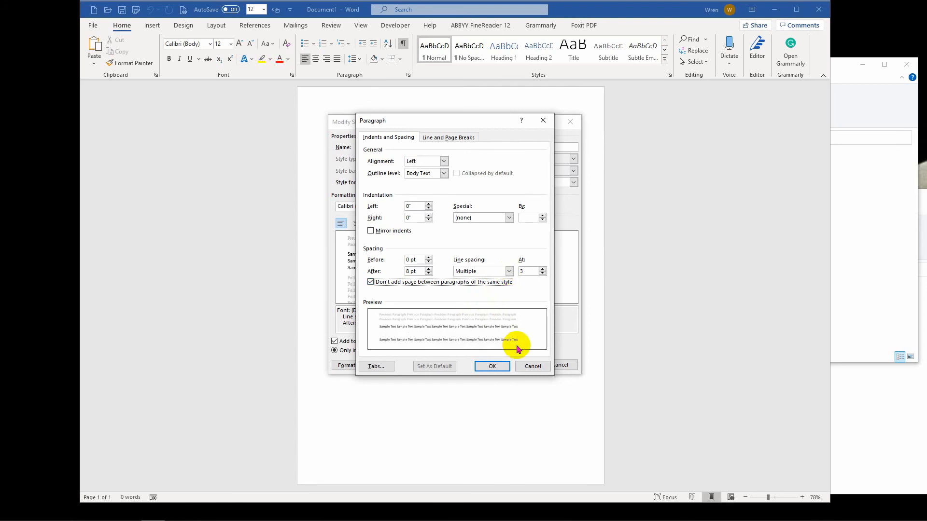
{"action": "left_click", "coordinate": [530, 367]}
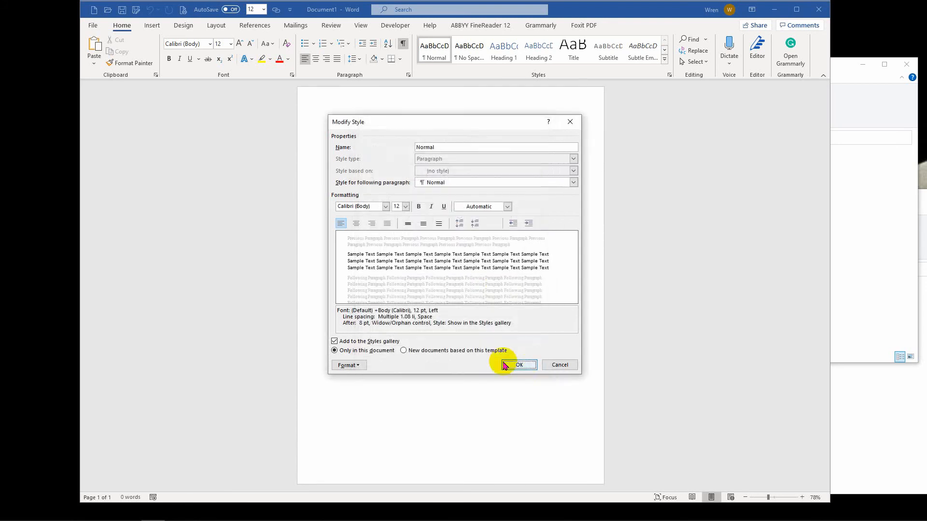
{"action": "left_click", "coordinate": [340, 363]}
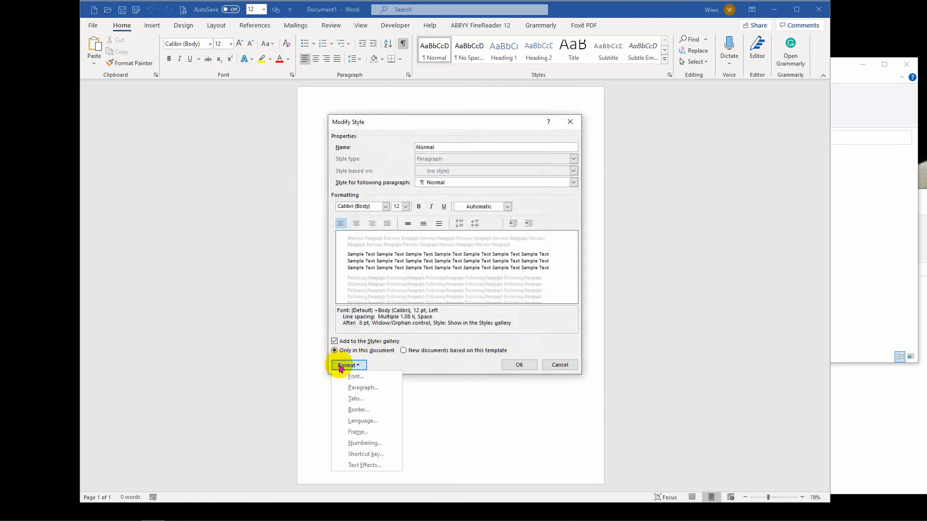
{"action": "left_click", "coordinate": [359, 387]}
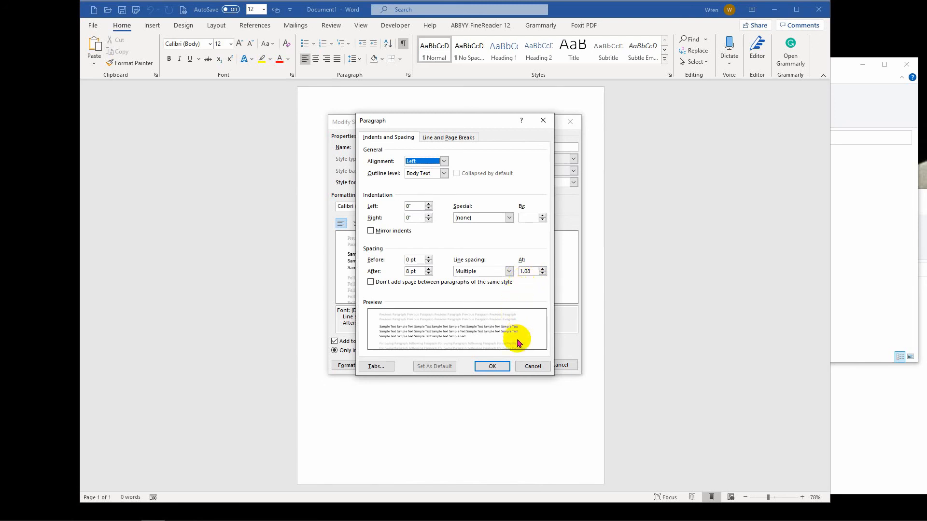
{"action": "left_click", "coordinate": [528, 366]}
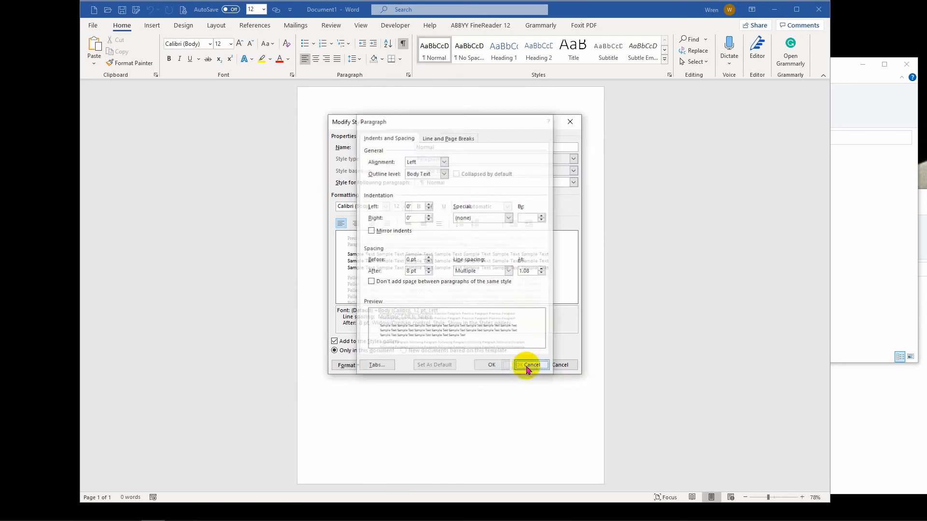